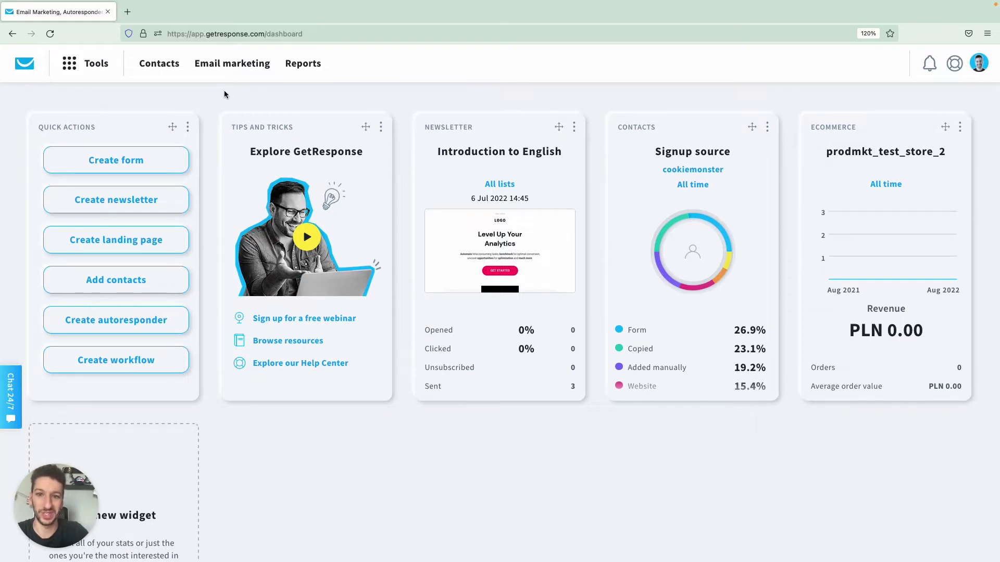
Step: Go from the dashboard to the Email marketing section to see the sent newsletters
{"action": "left_click", "coordinate": [223, 66]}
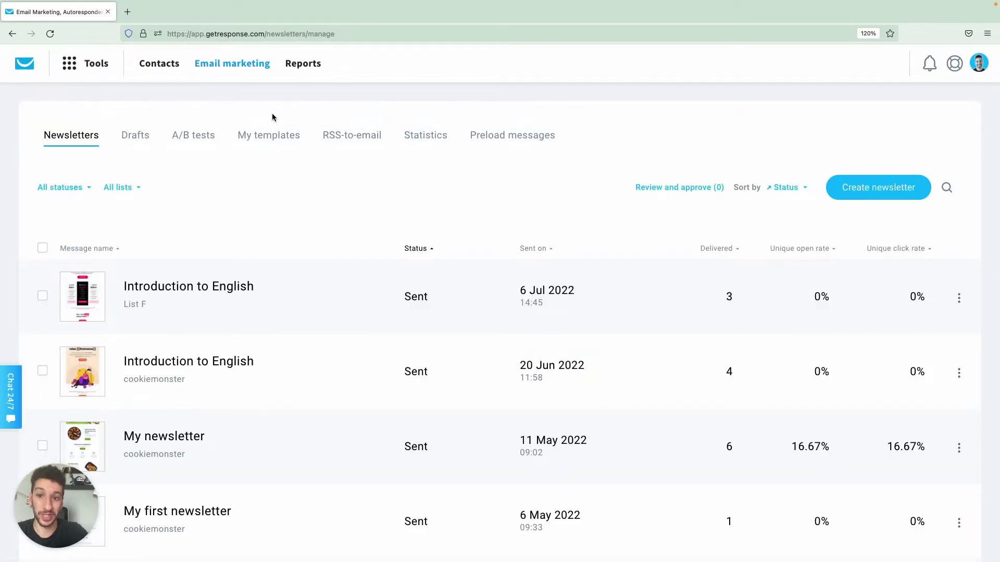
Step: Switch to the My templates tab showing saved templates like #1 Template and Freebie
{"action": "left_click", "coordinate": [269, 145]}
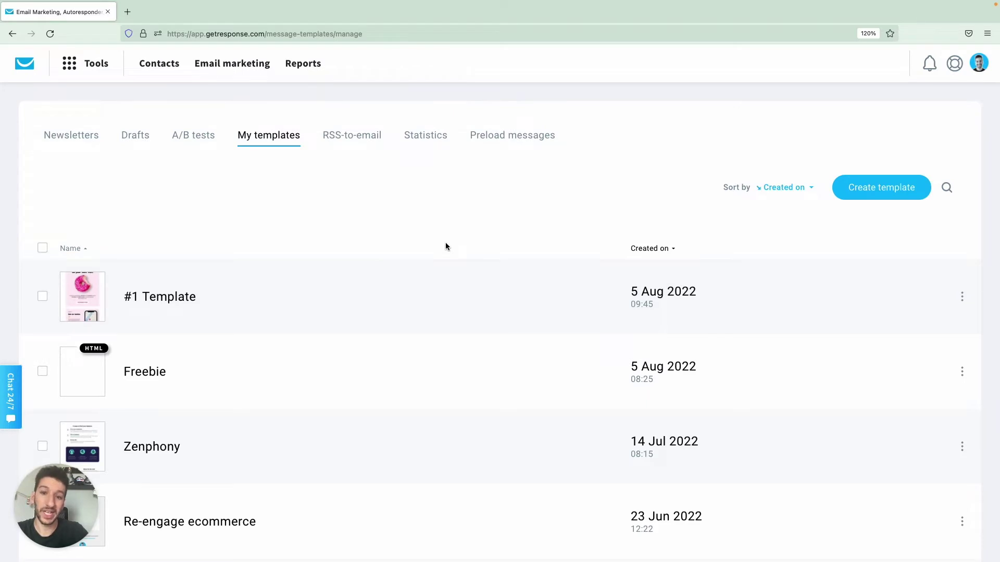
Step: Create a new template named '#2 Template' and continue to Design and content
{"action": "left_click", "coordinate": [868, 200]}
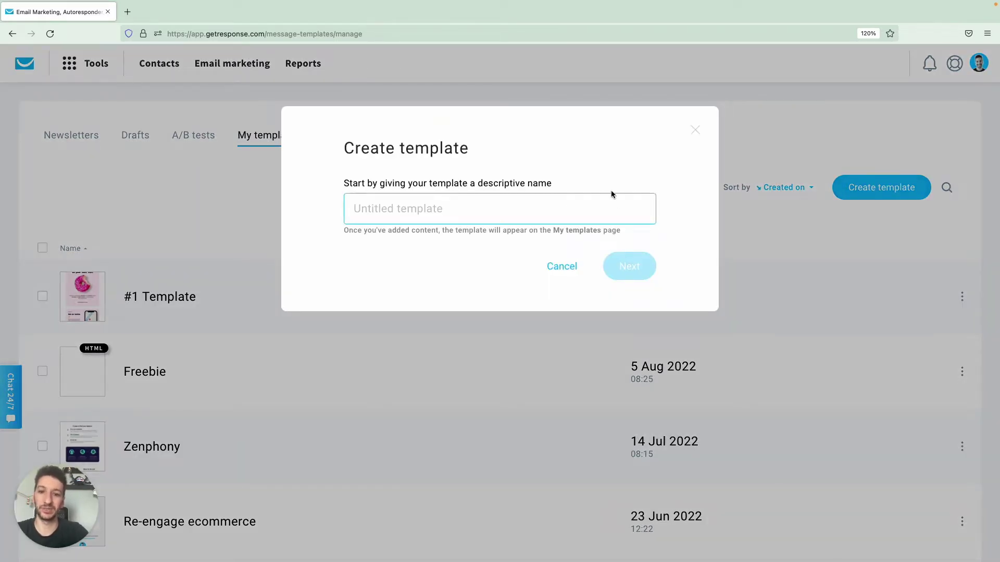
{"action": "type", "text": "#3"}
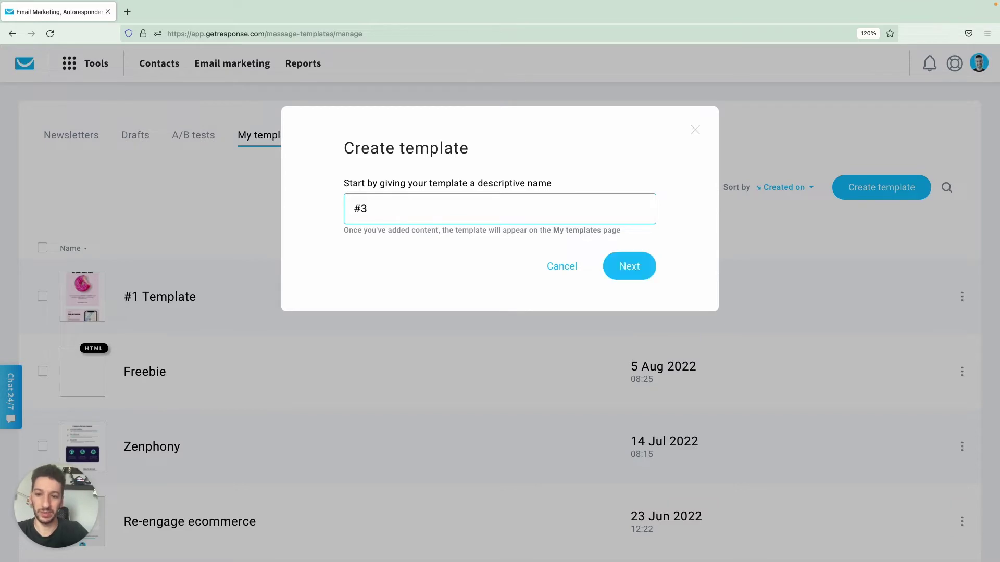
{"action": "key", "text": "BackSpace"}
{"action": "type", "text": "2 Template"}
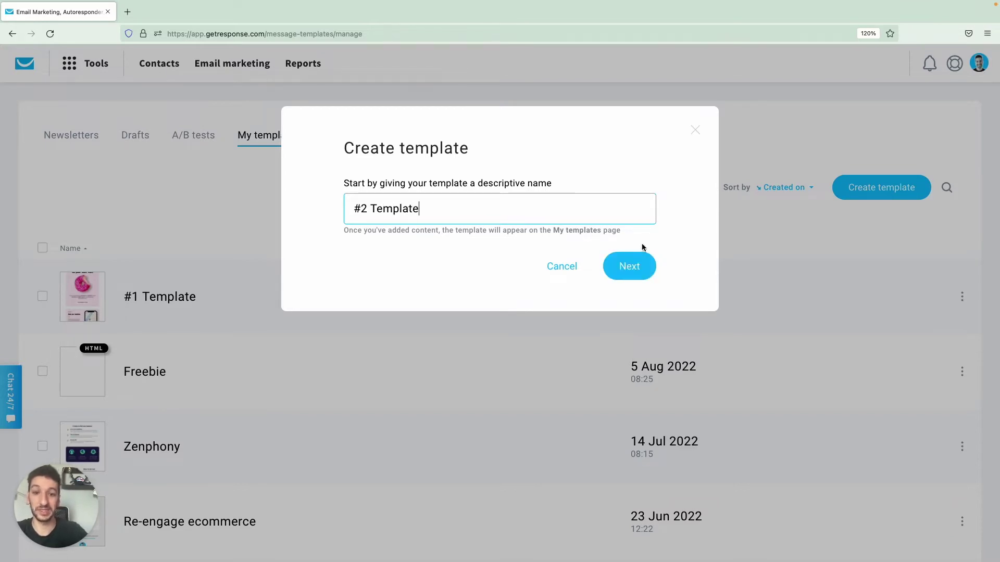
{"action": "left_click", "coordinate": [641, 269]}
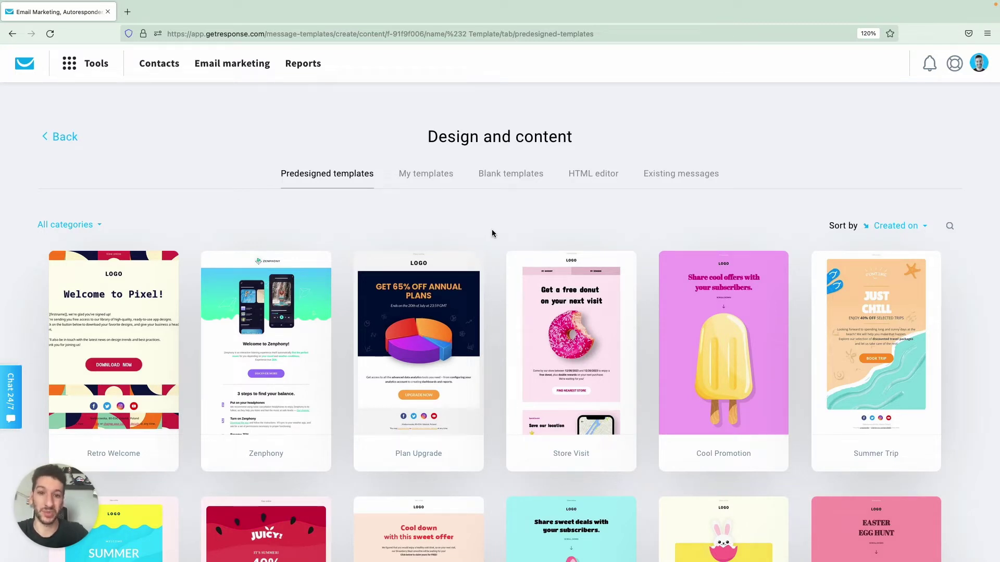
Step: Filter templates to Welcome and back to all categories, then view My templates and Blank templates
{"action": "left_click", "coordinate": [88, 226]}
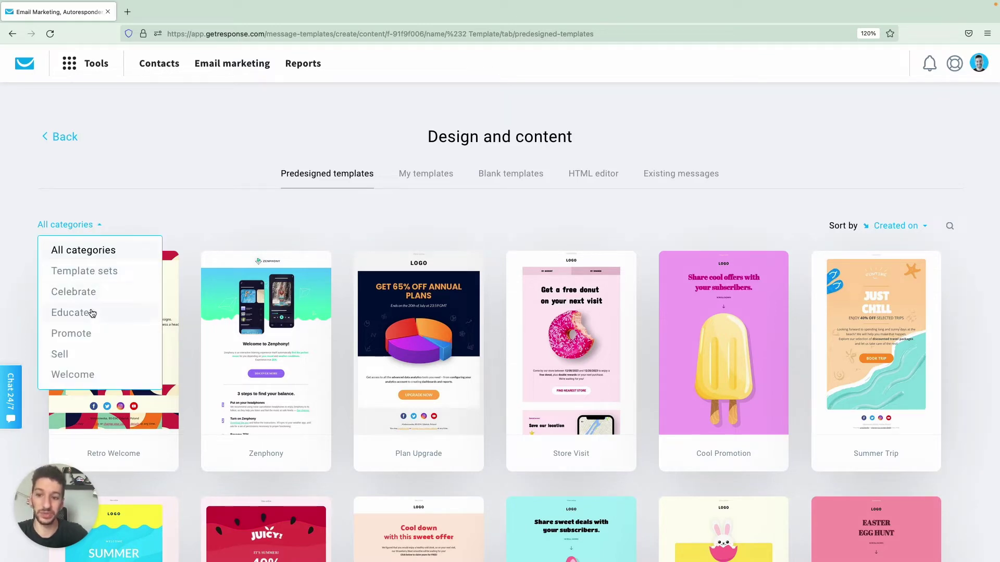
{"action": "left_click", "coordinate": [84, 376]}
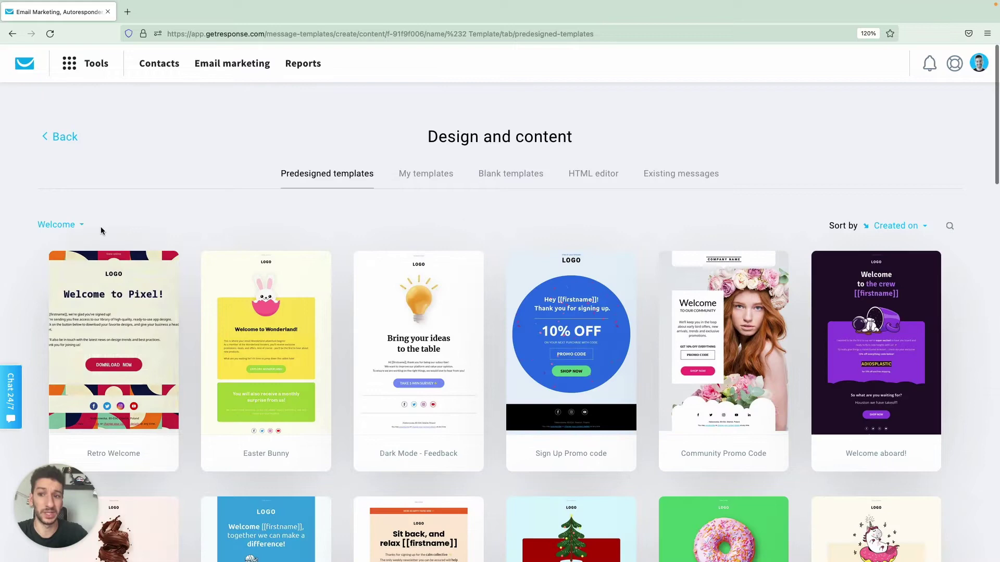
{"action": "left_click", "coordinate": [77, 226]}
{"action": "left_click", "coordinate": [78, 251]}
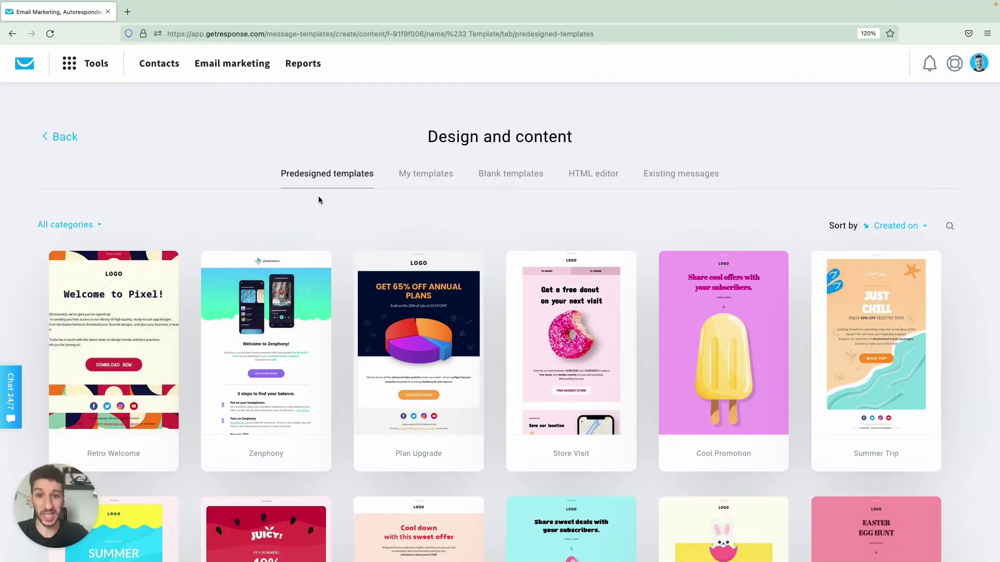
{"action": "left_click", "coordinate": [426, 181]}
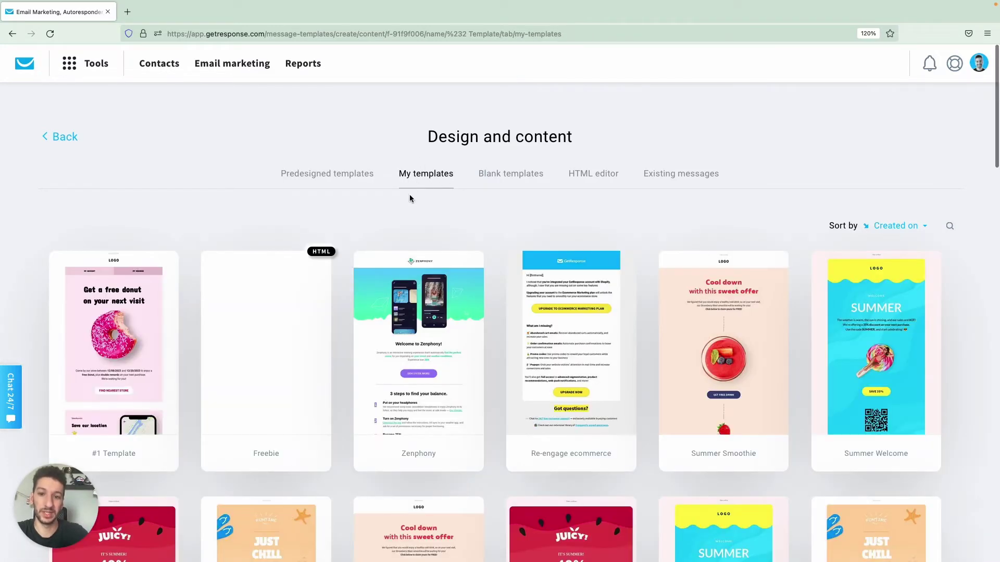
{"action": "left_click", "coordinate": [499, 184]}
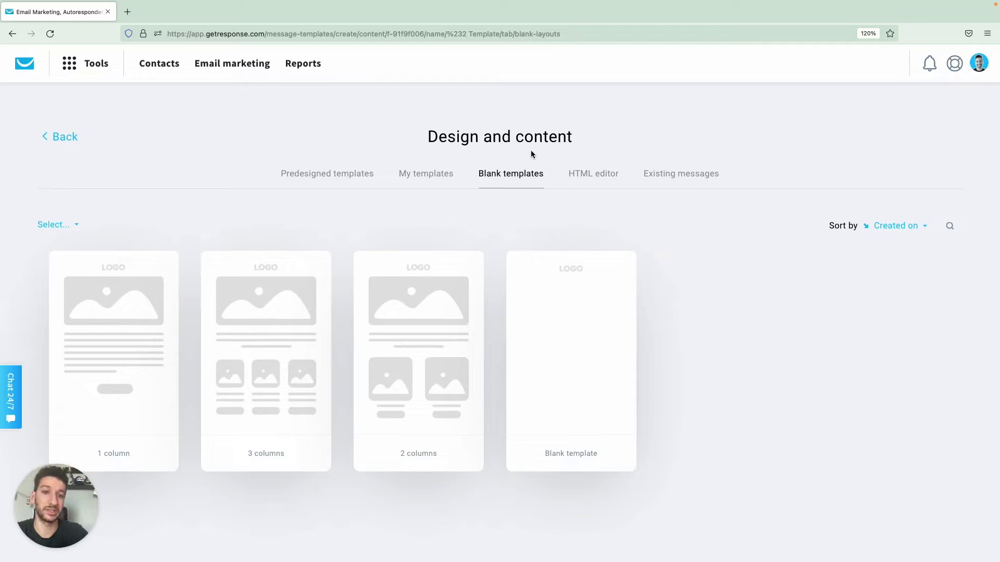
Step: Look at the HTML editor and Existing messages options, then go back to Predesigned templates
{"action": "left_click", "coordinate": [589, 183]}
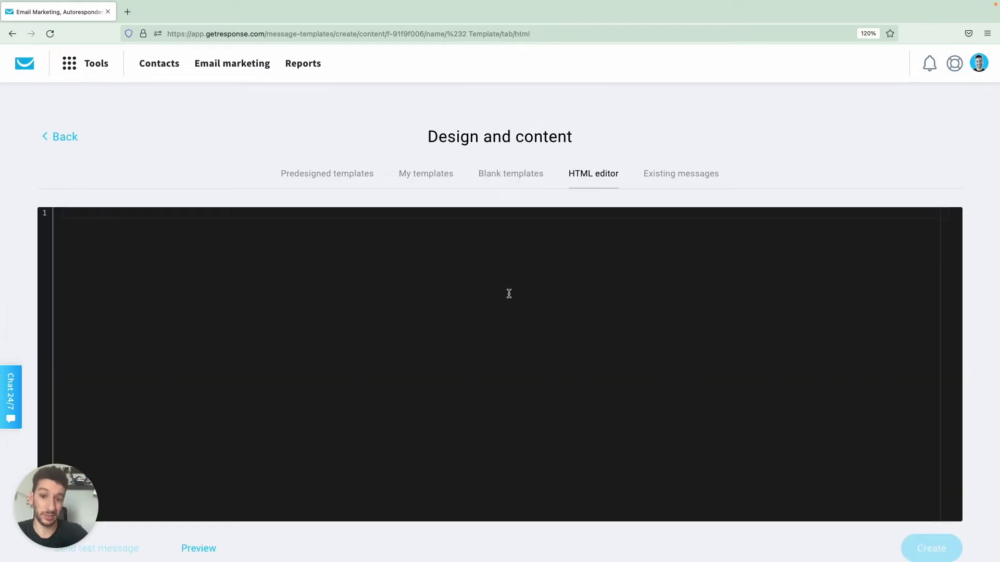
{"action": "type", "text": "aa"}
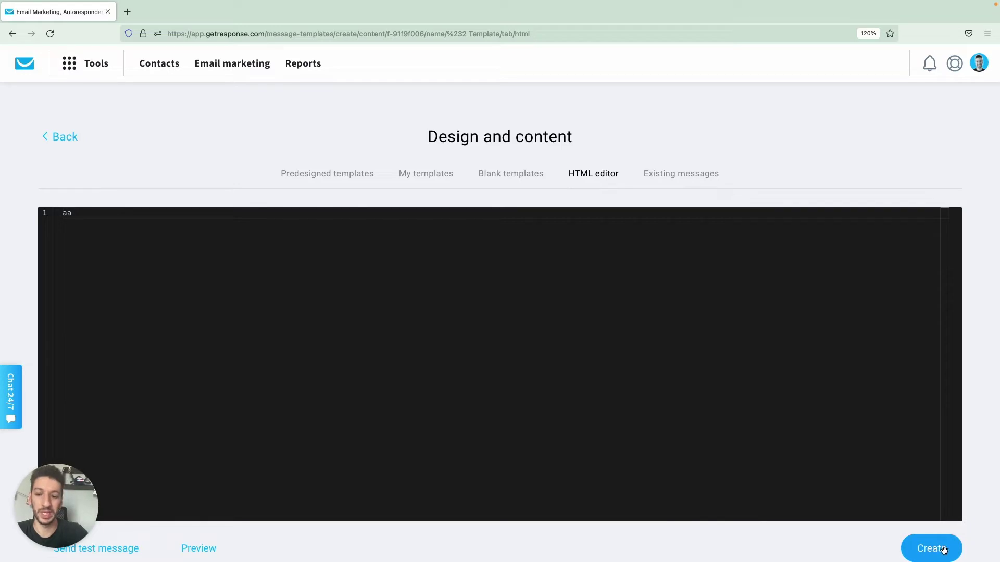
{"action": "left_click", "coordinate": [654, 183]}
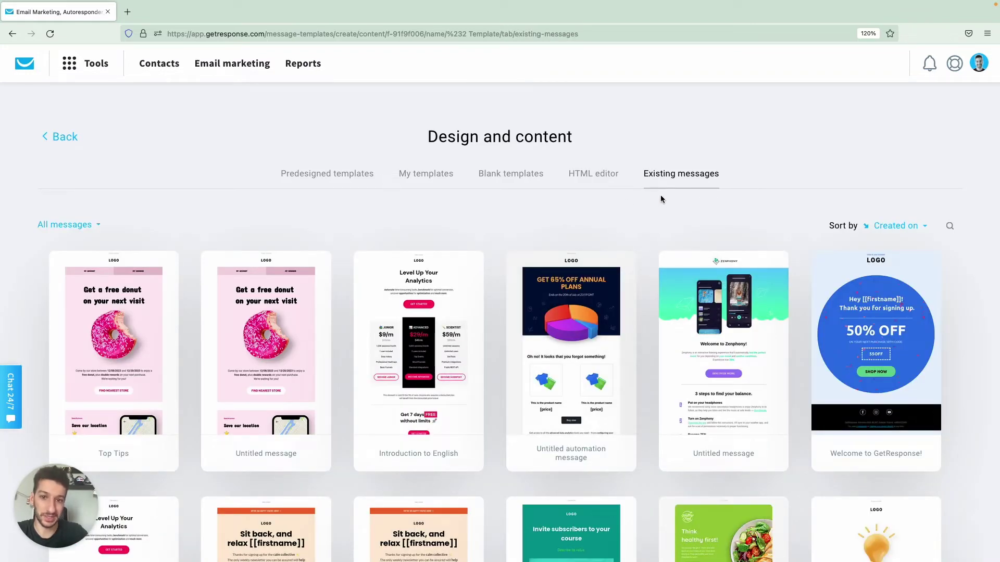
{"action": "left_click", "coordinate": [345, 175]}
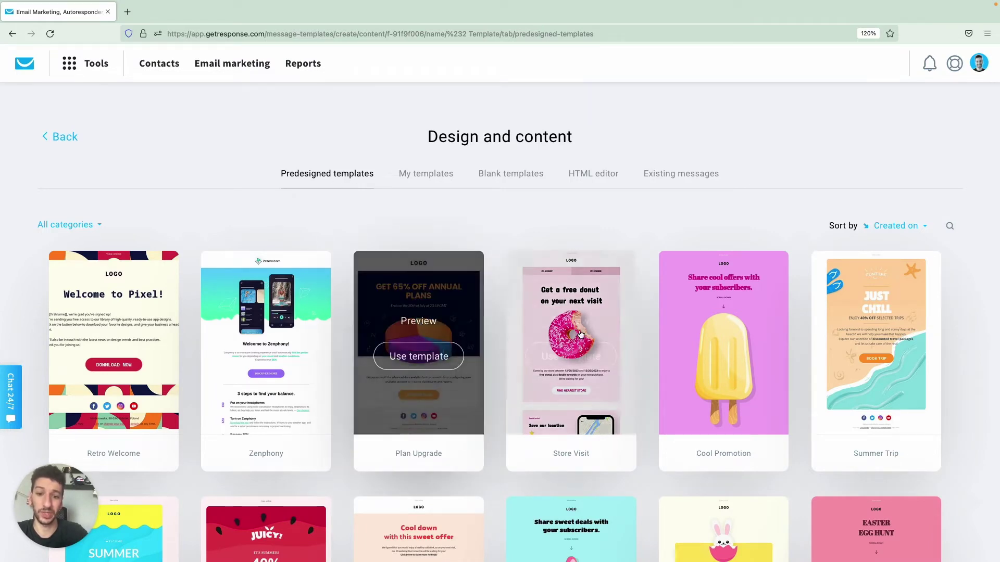
Step: Use the Store Visit predesigned template for #2 Template
{"action": "mouse_move", "coordinate": [573, 343]}
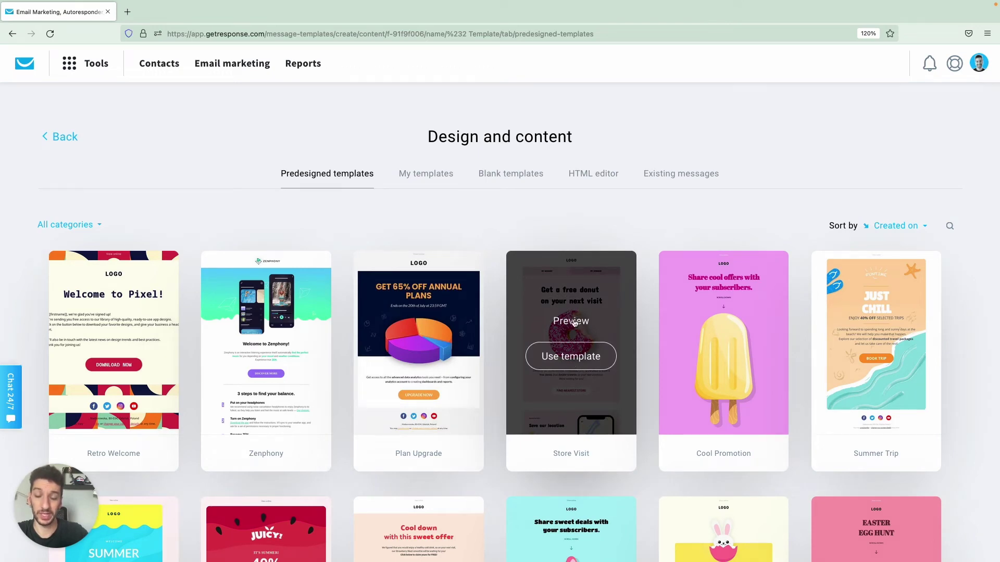
{"action": "left_click", "coordinate": [556, 364]}
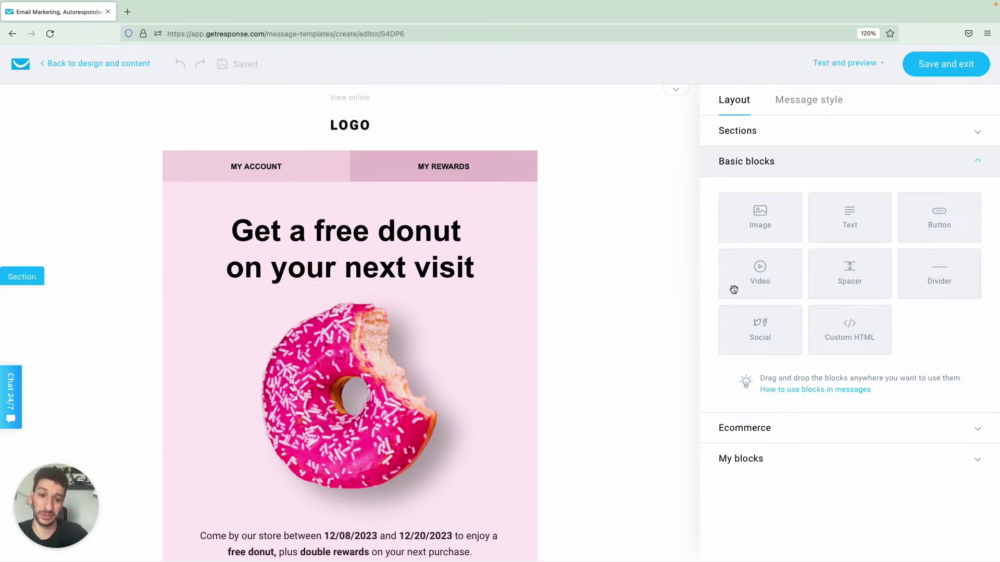
Step: Add a Video block below the donut headline, delete it, and bring up the Test and preview options
{"action": "left_click_drag", "start_coordinate": [761, 289], "coordinate": [383, 319]}
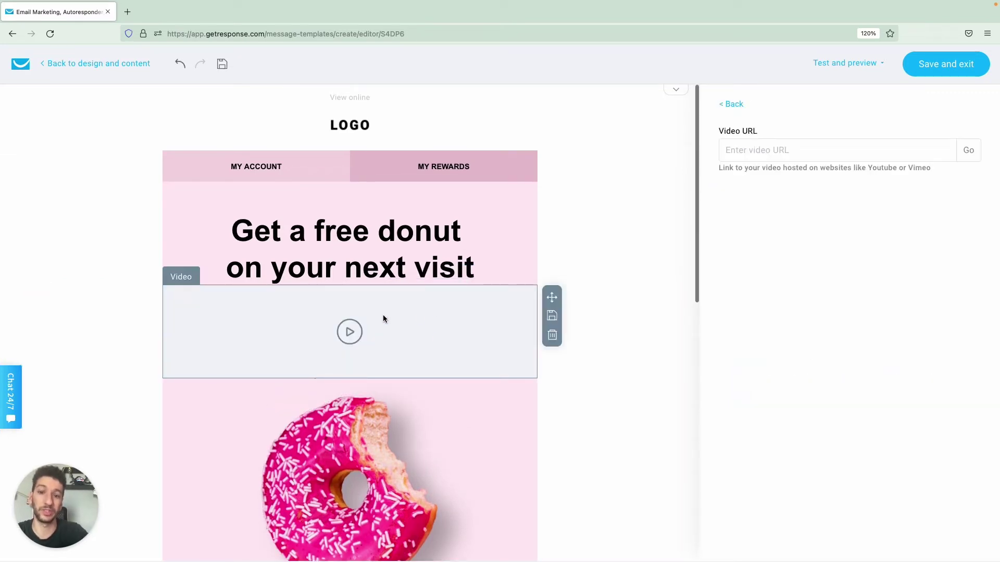
{"action": "left_click", "coordinate": [552, 336]}
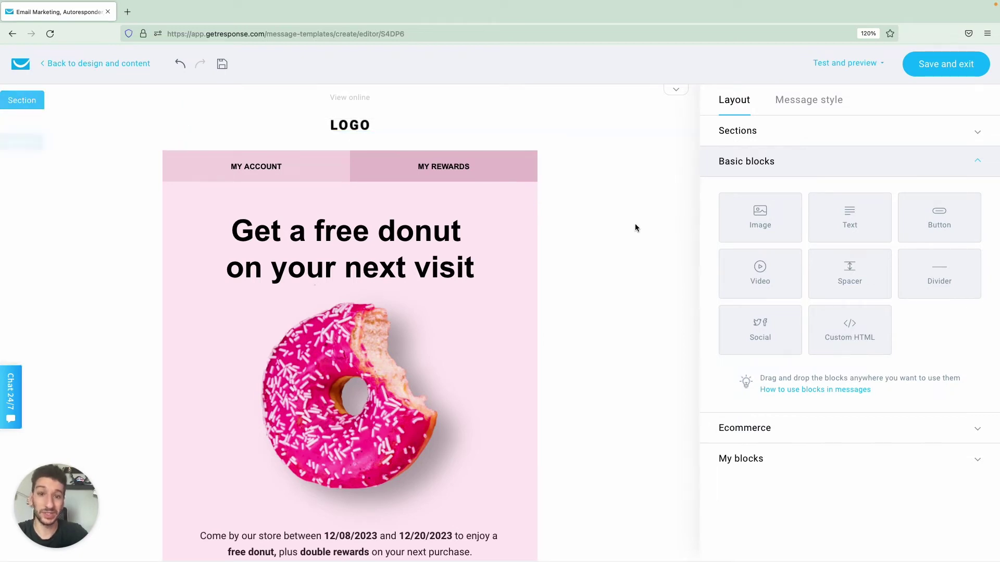
{"action": "left_click", "coordinate": [842, 62]}
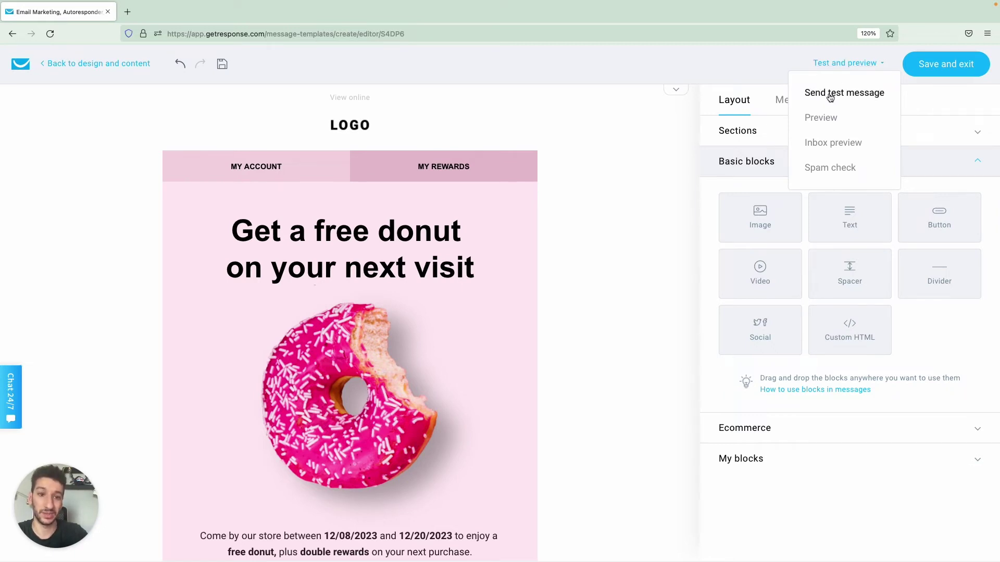
Step: Preview the email on desktop and mobile side by side in Dark Mode, then return to the layout
{"action": "left_click", "coordinate": [827, 124]}
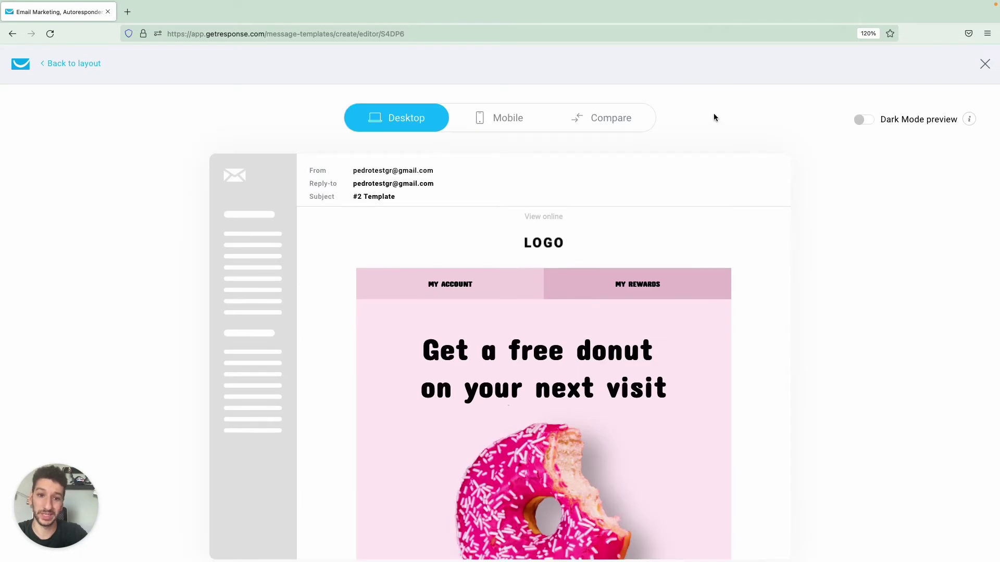
{"action": "left_click", "coordinate": [621, 118]}
{"action": "left_click", "coordinate": [863, 125]}
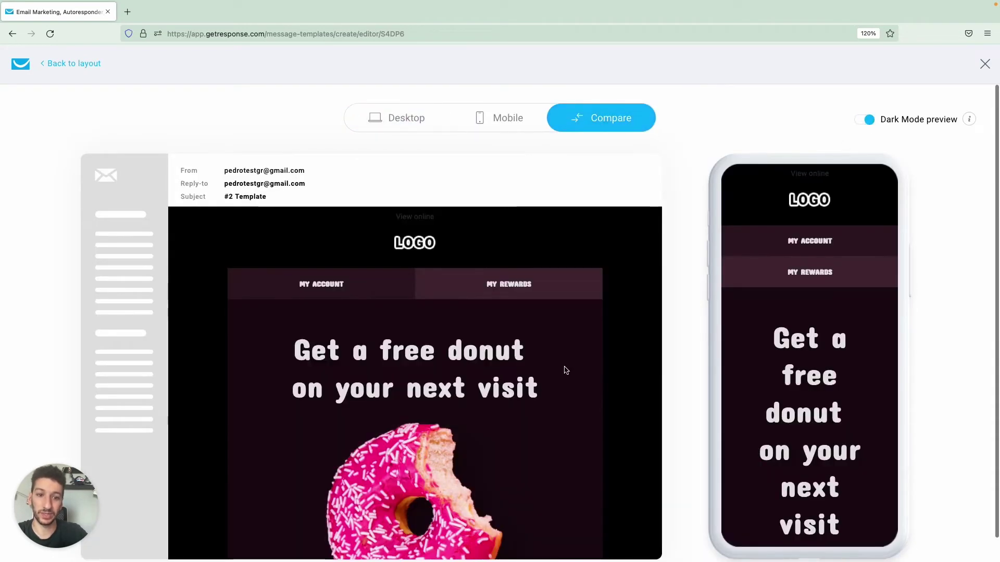
{"action": "scroll", "coordinate": [564, 370], "scroll_direction": "down", "scroll_amount": 10}
{"action": "scroll", "coordinate": [834, 363], "scroll_direction": "down", "scroll_amount": 13}
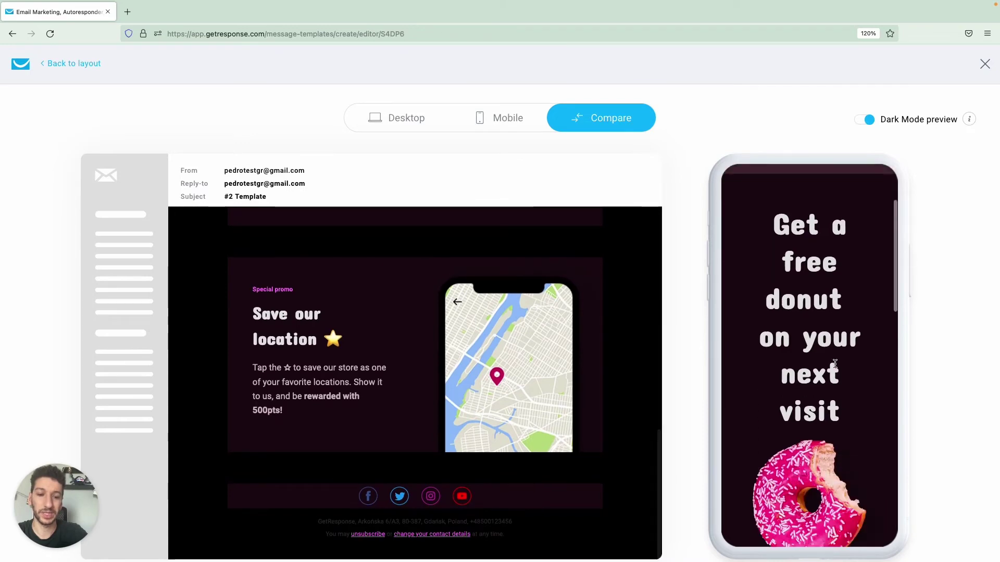
{"action": "scroll", "coordinate": [834, 364], "scroll_direction": "up", "scroll_amount": 11}
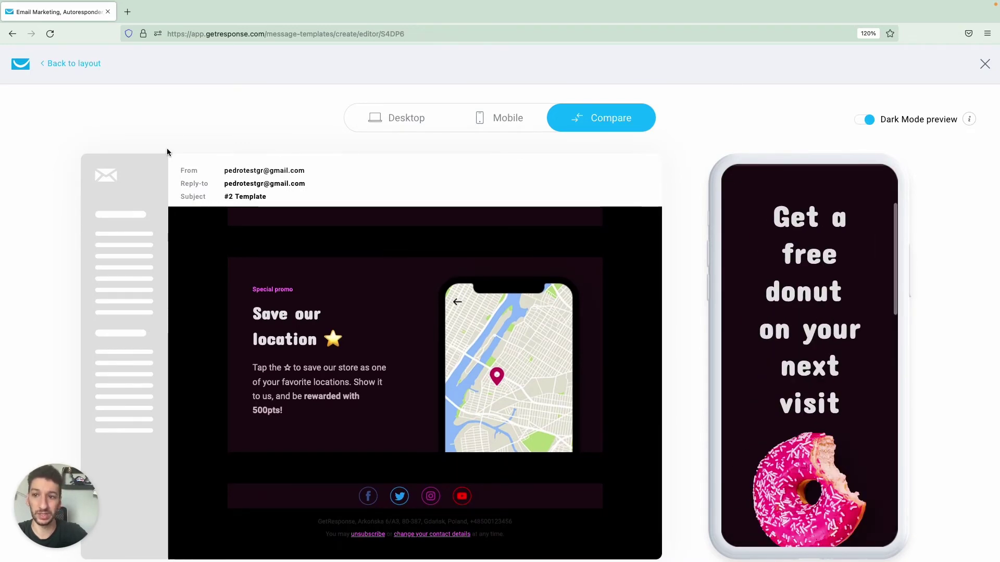
{"action": "left_click", "coordinate": [78, 63]}
Step: Run a spam check, which rates the email Good to go, then save and exit the editor
{"action": "left_click", "coordinate": [817, 63]}
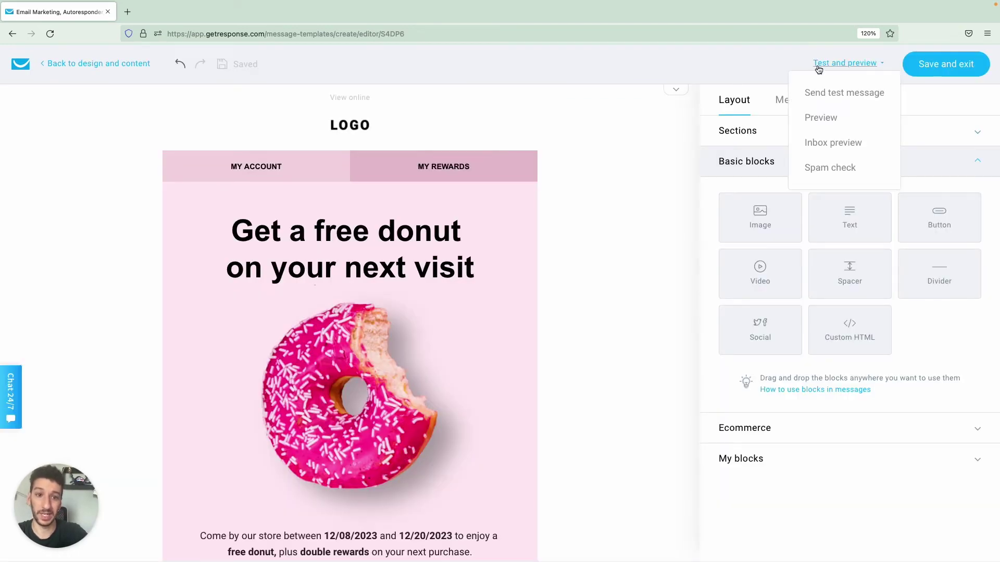
{"action": "left_click", "coordinate": [824, 171]}
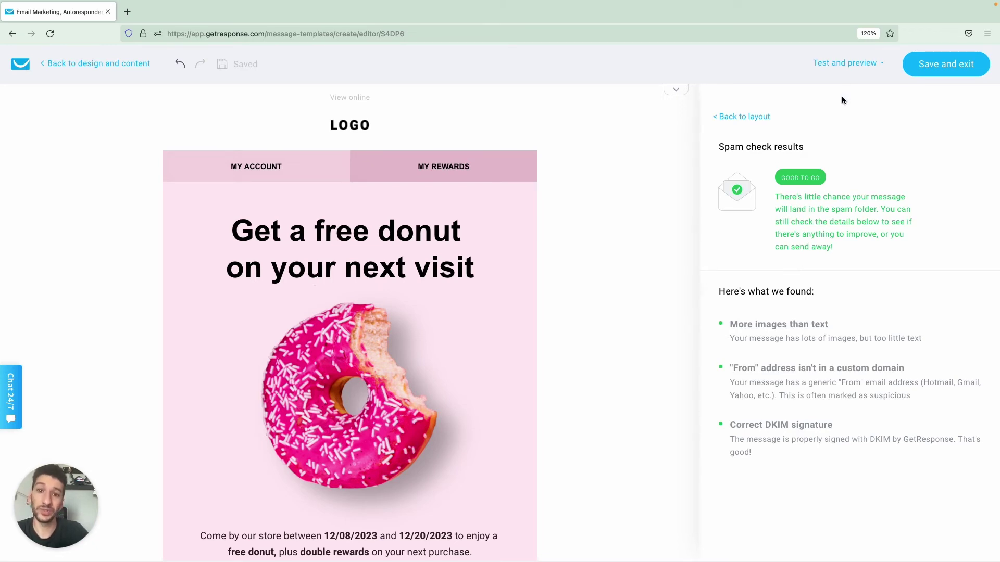
{"action": "left_click", "coordinate": [924, 64]}
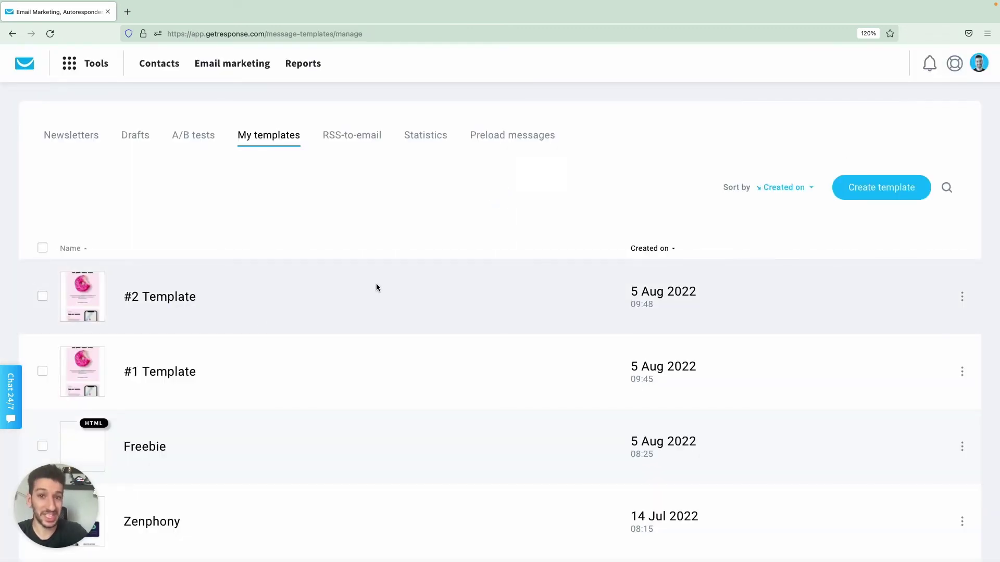
{"action": "scroll", "coordinate": [377, 285], "scroll_direction": "down", "scroll_amount": 2}
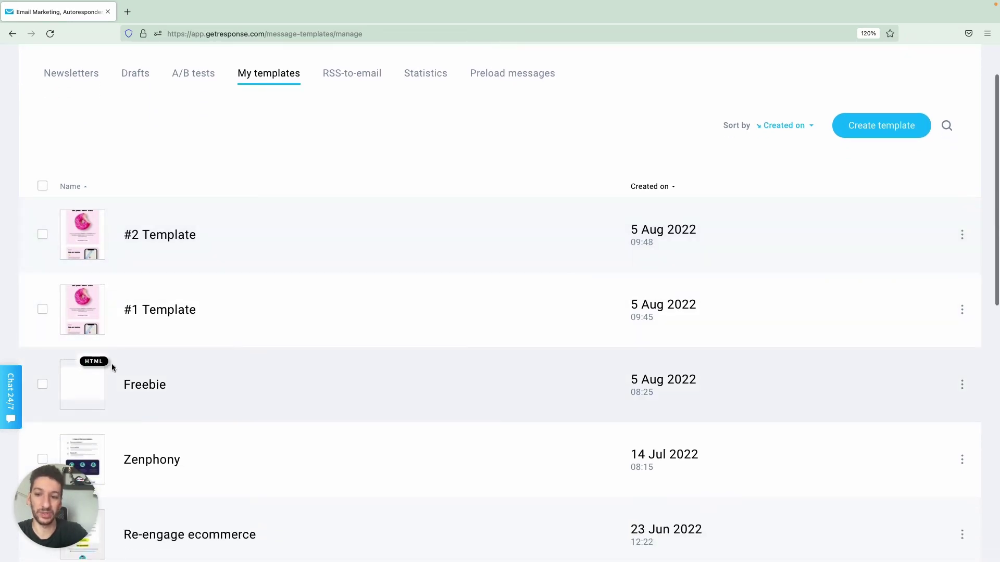
{"action": "scroll", "coordinate": [430, 229], "scroll_direction": "up", "scroll_amount": 2}
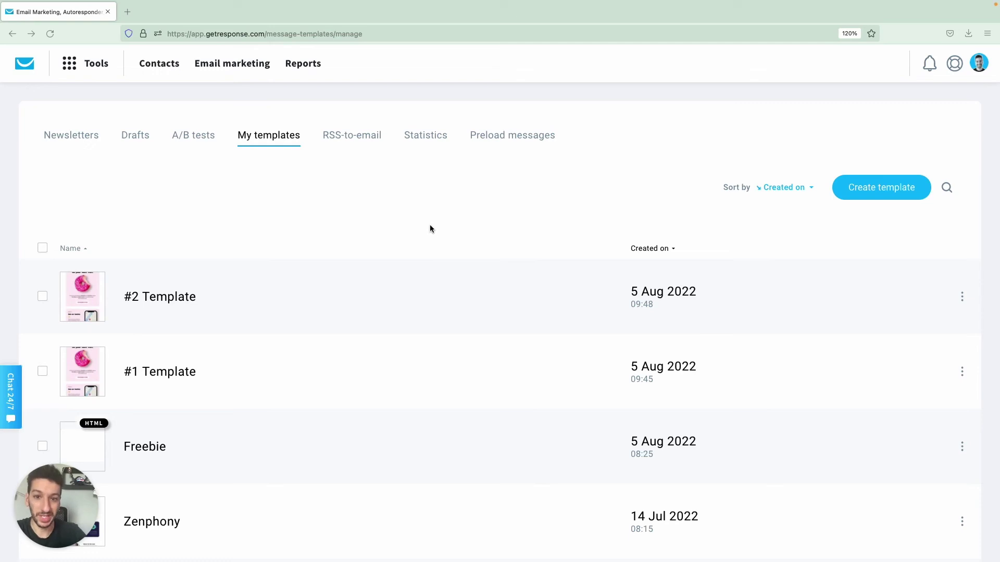
Step: Show the #2 Template row's actions, such as Create newsletter, Rename and Duplicate
{"action": "left_click", "coordinate": [961, 297]}
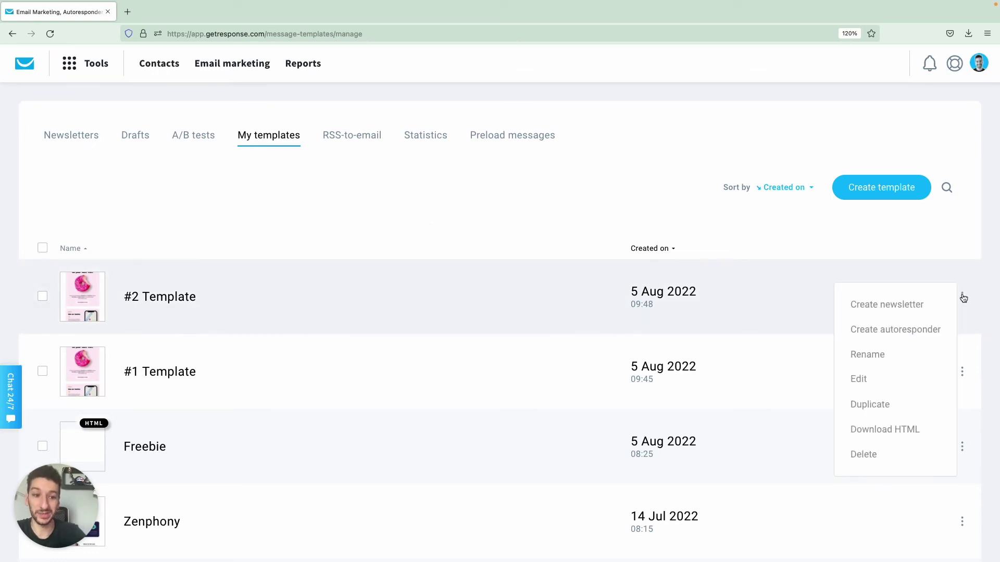